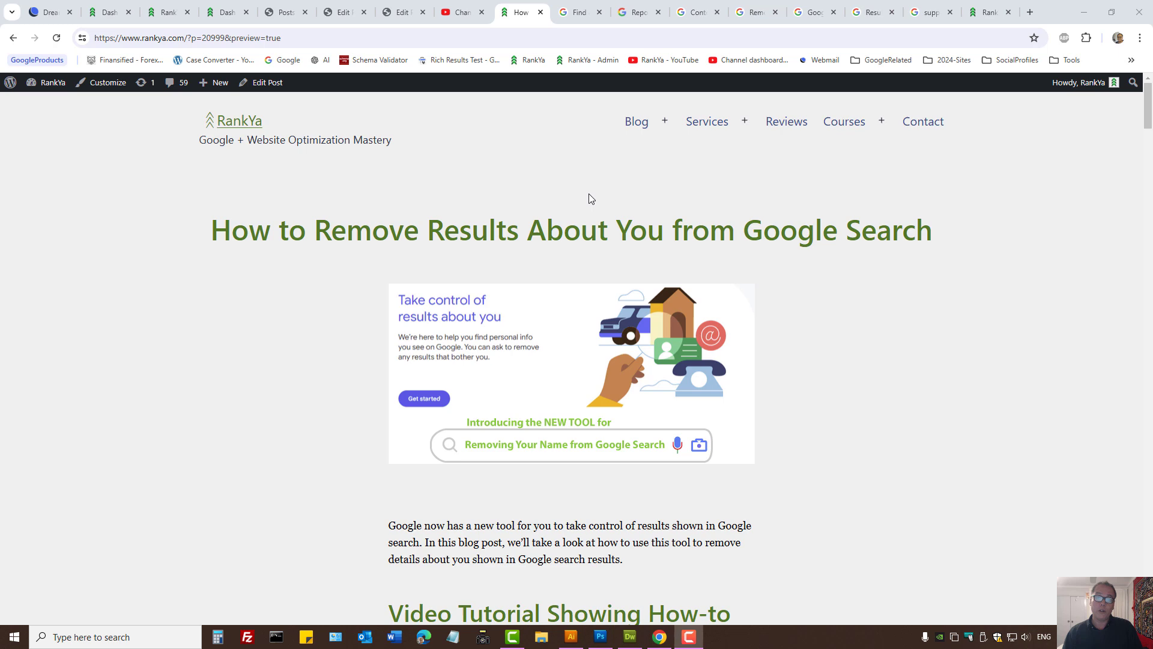
# Step: Switch to the Google Search Help article 'Find and remove personal contact info in Google Search results'
pyautogui.hotkey('ctrl', 'Tab')
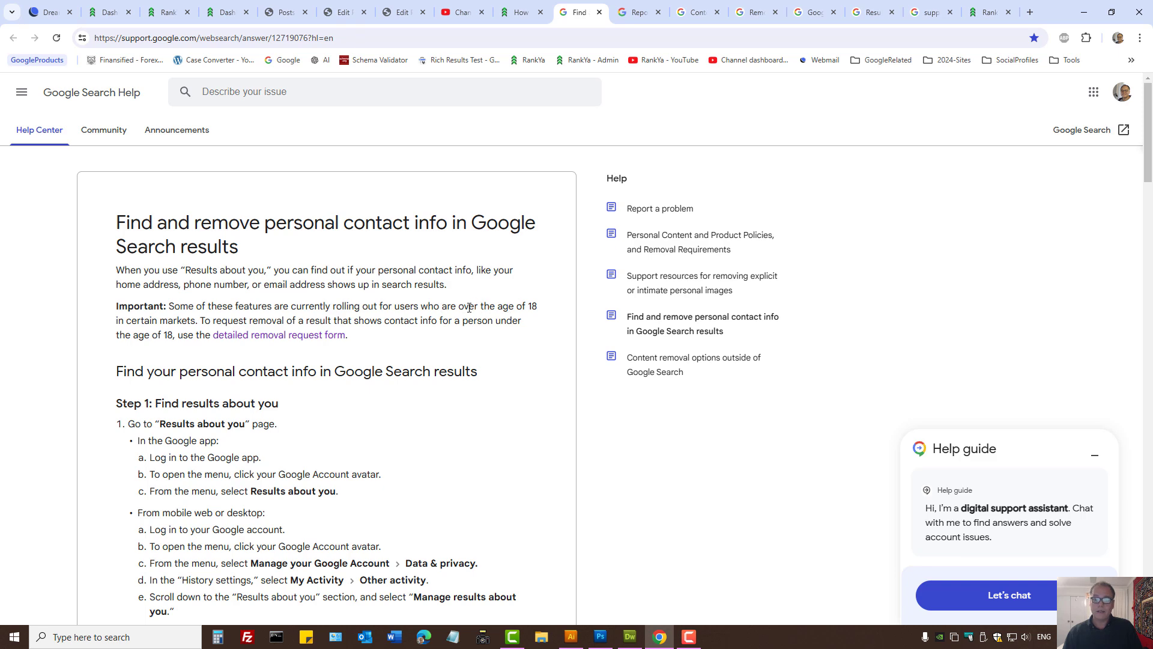
# Step: Highlight the over-18 note and follow the detailed removal request form link to the Personal Data Removal Request Form
pyautogui.moveTo(460, 308); pyautogui.dragTo(186, 321)
pyautogui.click(229, 319)
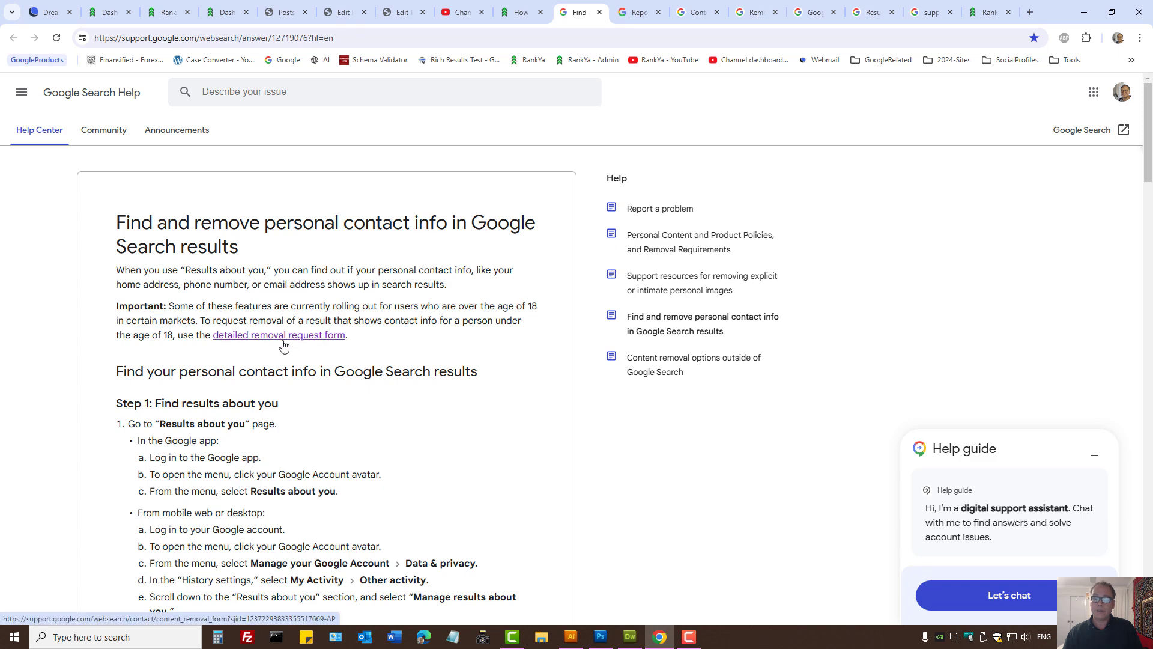
pyautogui.click(285, 342)
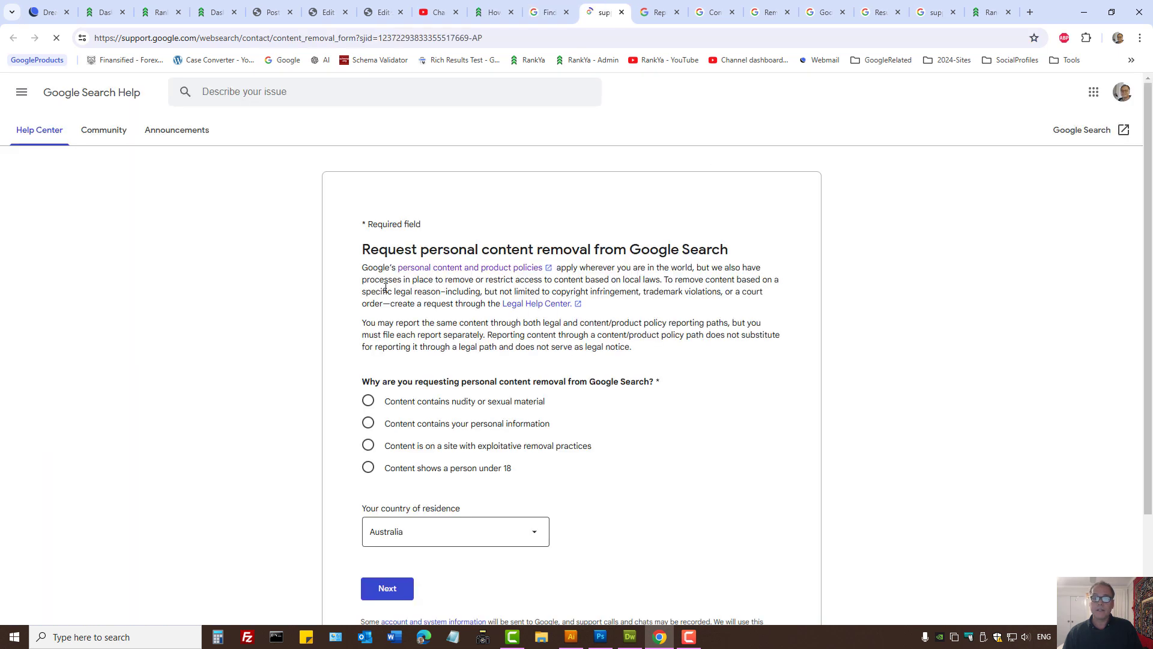
pyautogui.moveTo(362, 250); pyautogui.dragTo(733, 249)
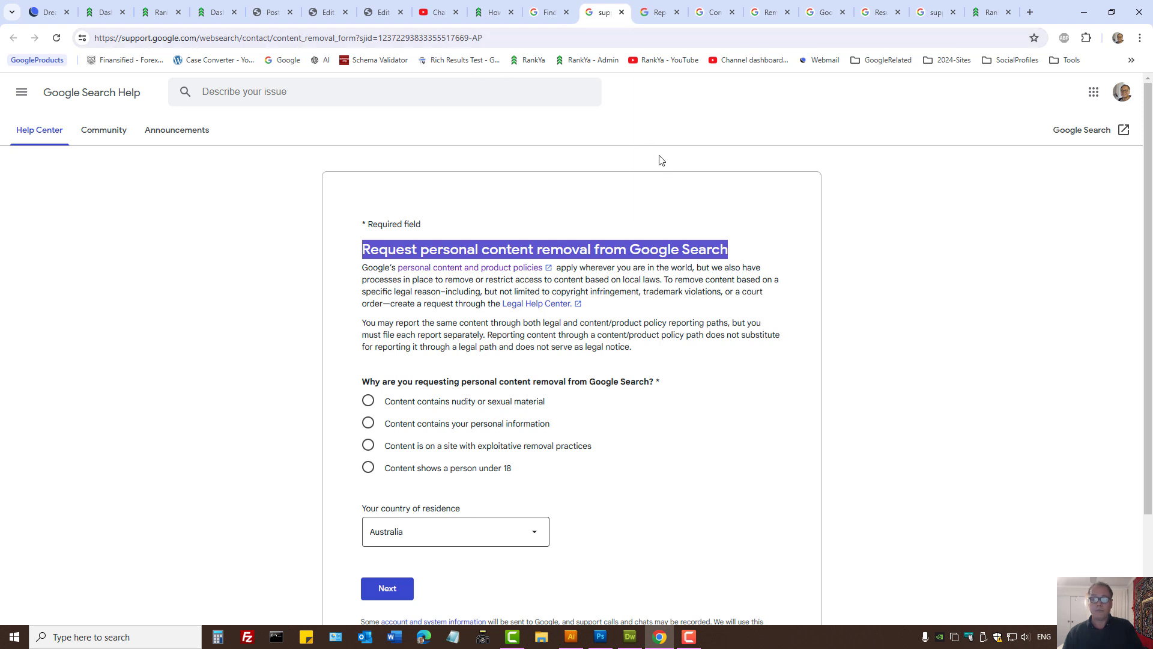
pyautogui.click(650, 5)
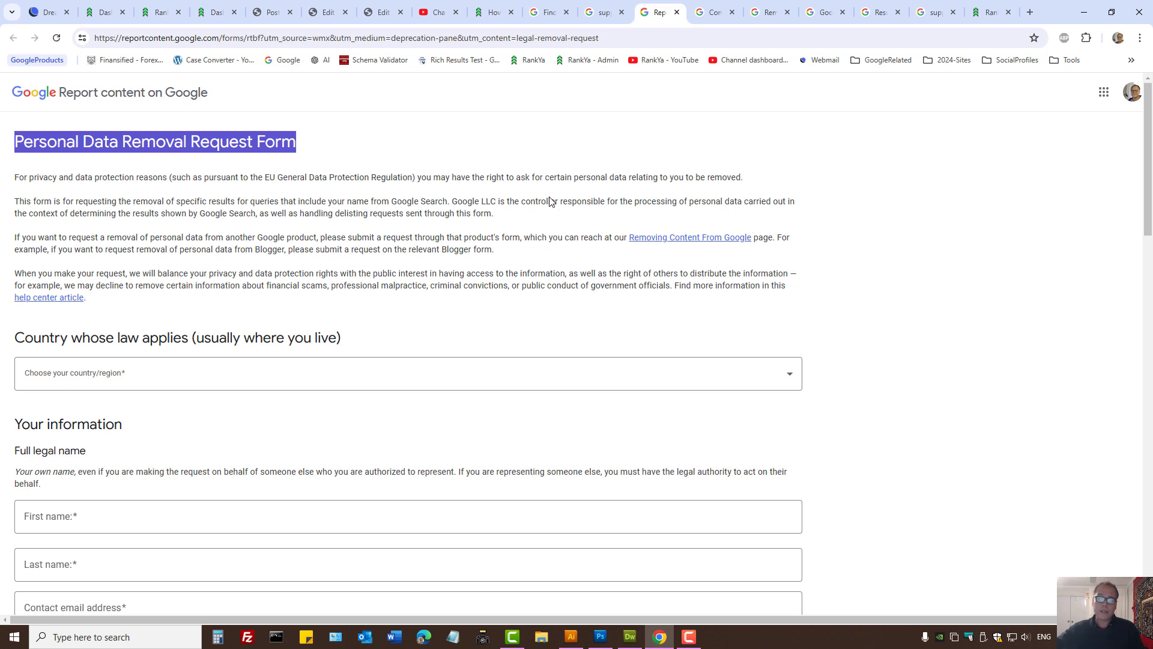
pyautogui.tripleClick(179, 149)
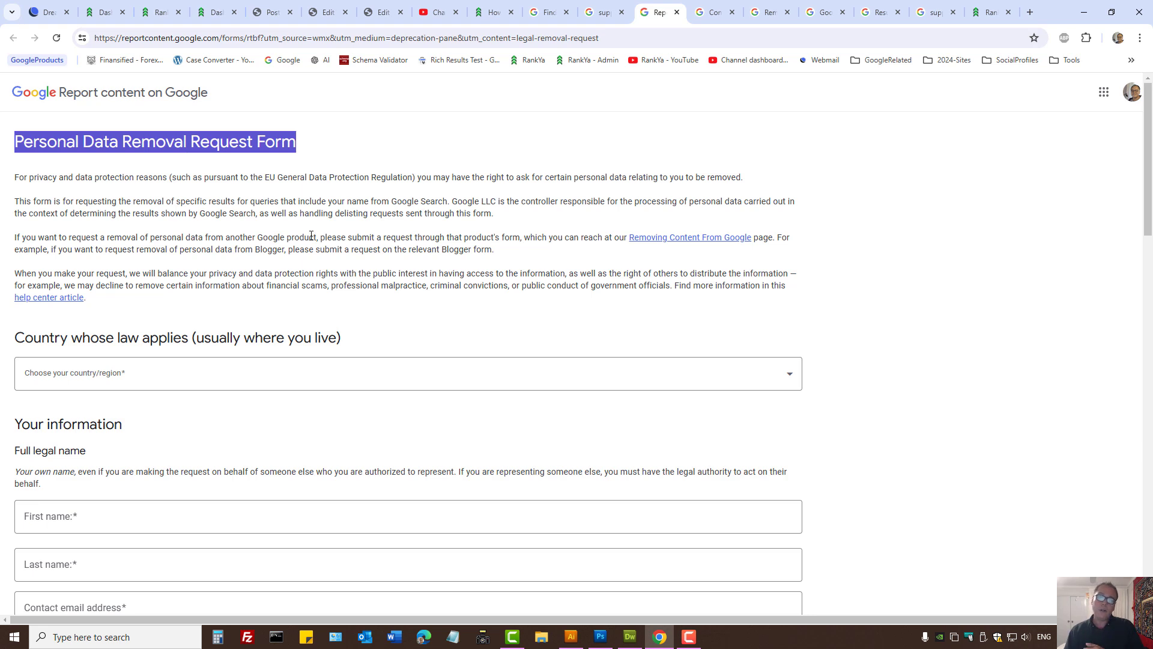
pyautogui.scroll(-3, 311, 235)
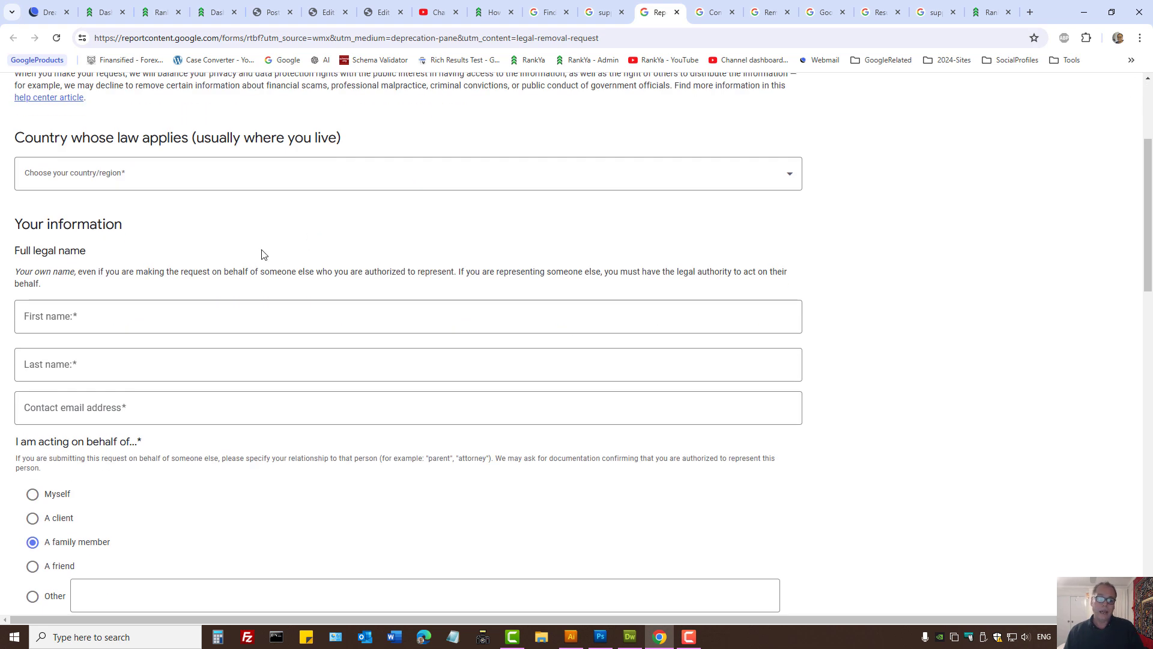
pyautogui.click(125, 183)
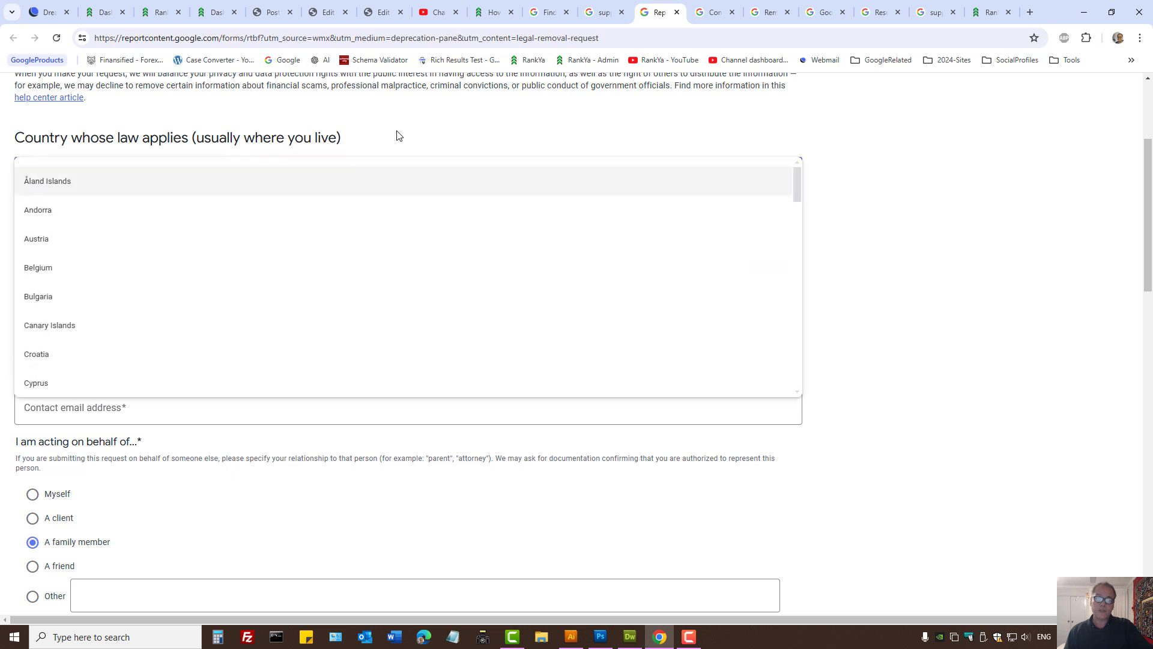
pyautogui.click(901, 174)
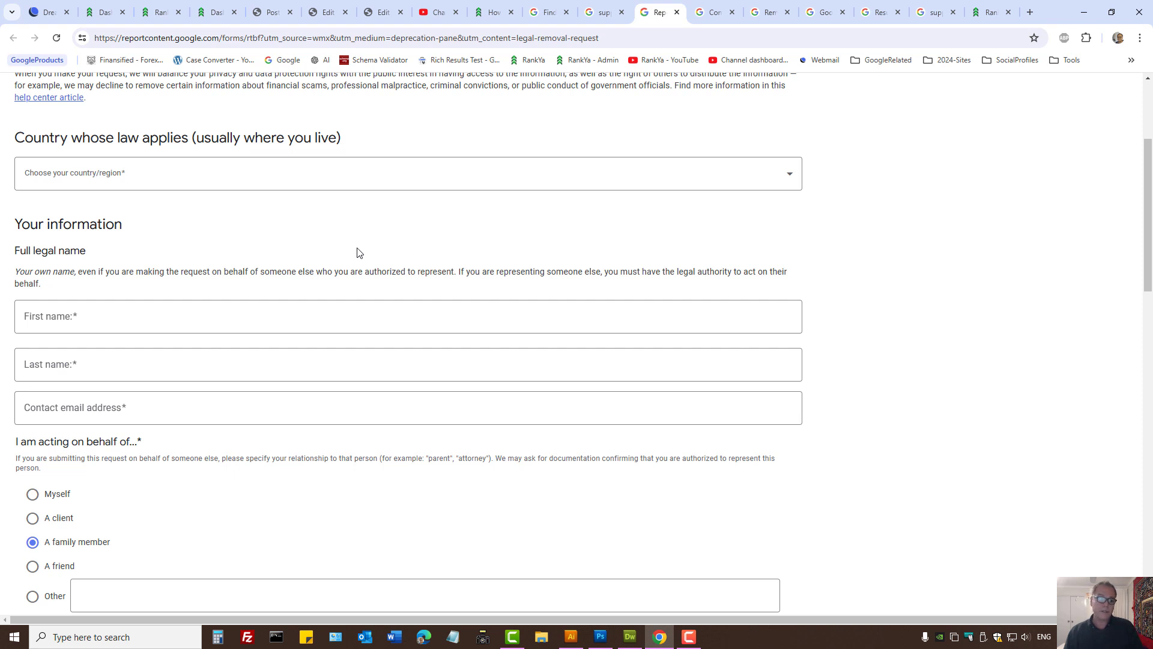
pyautogui.scroll(-3, 132, 397)
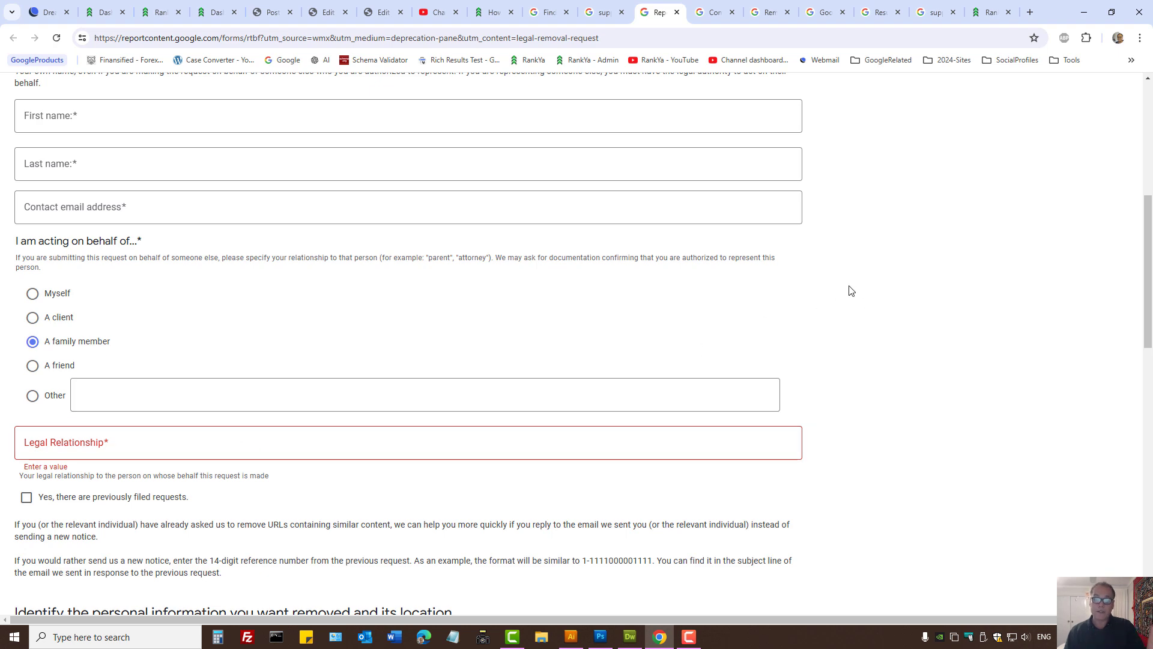
pyautogui.scroll(-6, 806, 304)
pyautogui.click(138, 318)
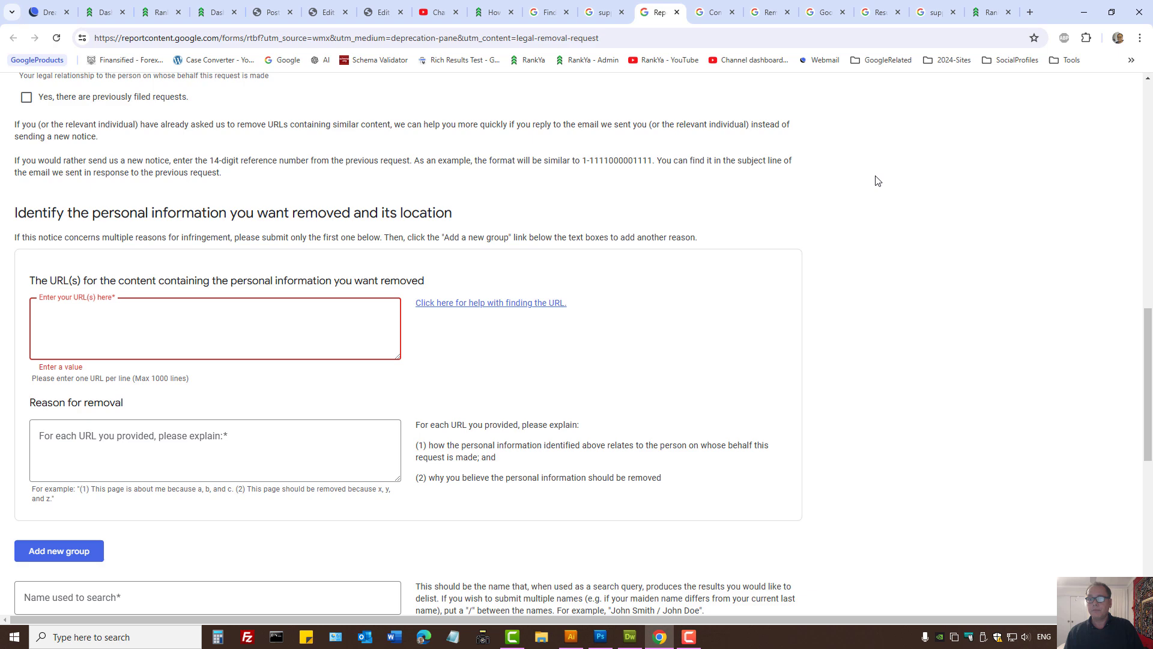
# Step: Copy the rankya.com address, paste it into the form's URL field, then delete it
pyautogui.click(991, 12)
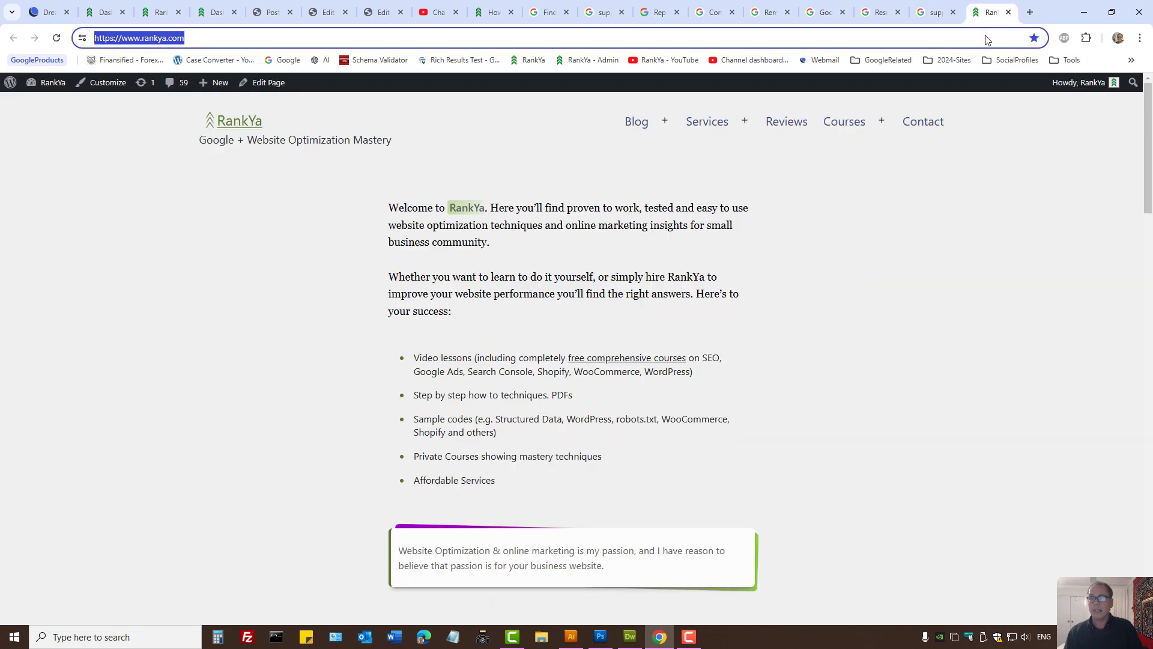
pyautogui.rightClick(149, 36)
pyautogui.click(187, 148)
pyautogui.click(660, 12)
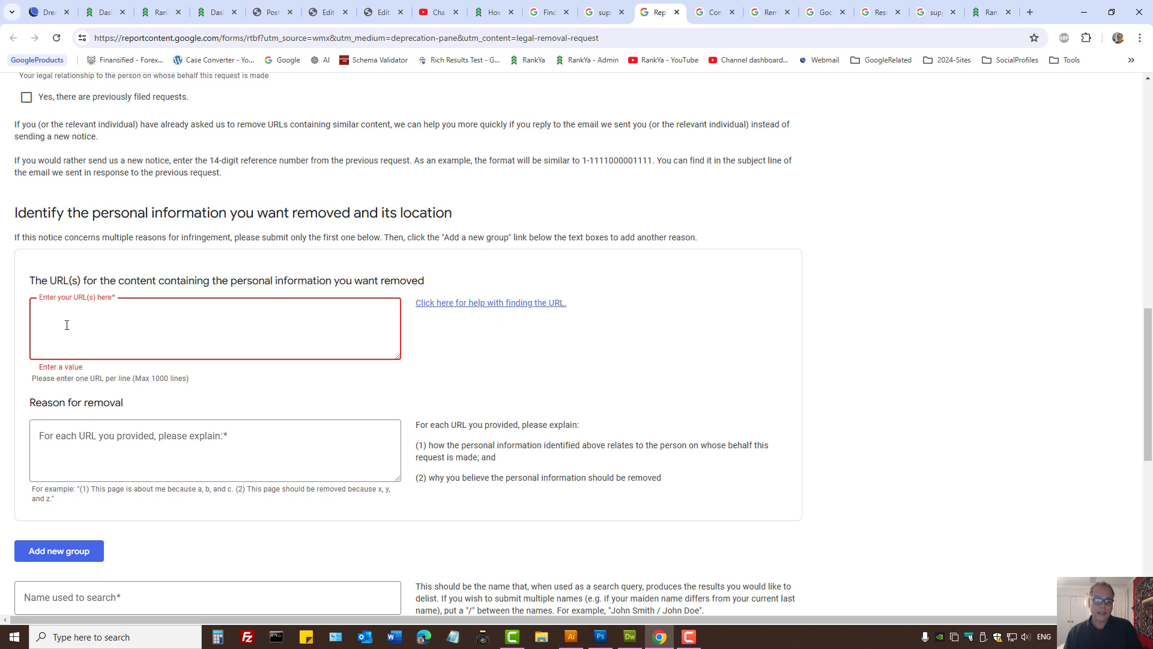
pyautogui.hotkey('ctrl', 'v')
pyautogui.moveTo(174, 320); pyautogui.dragTo(15, 318)
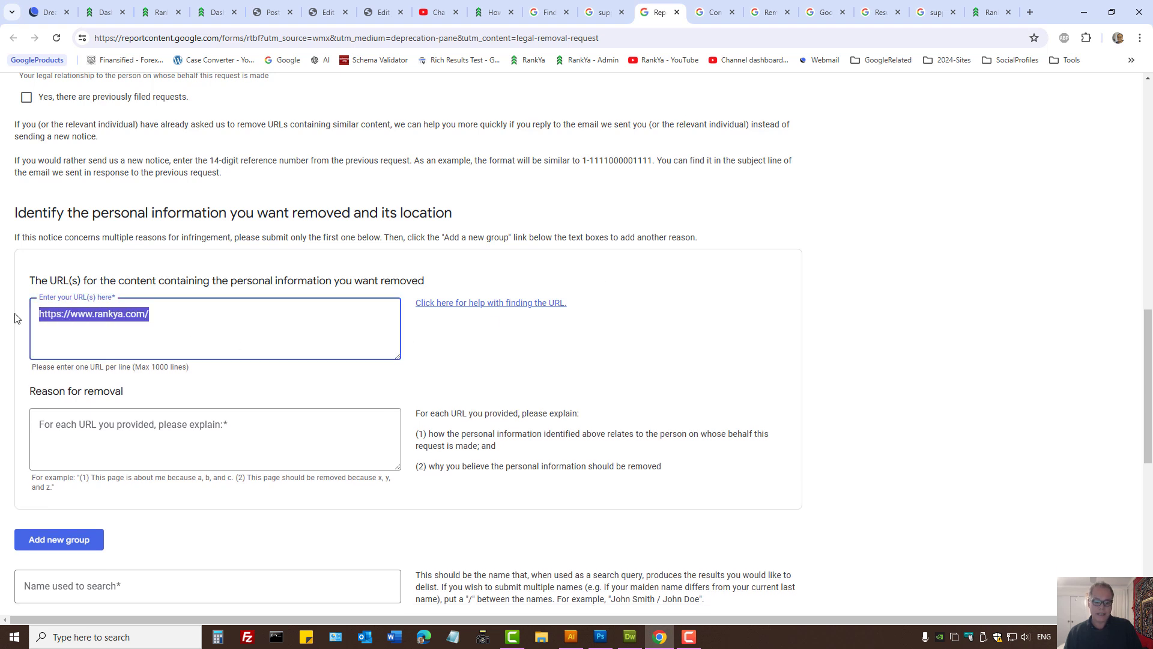
pyautogui.press('BackSpace')
# Step: Select the Reason field, then move to the doxxing content removal help article
pyautogui.click(76, 442)
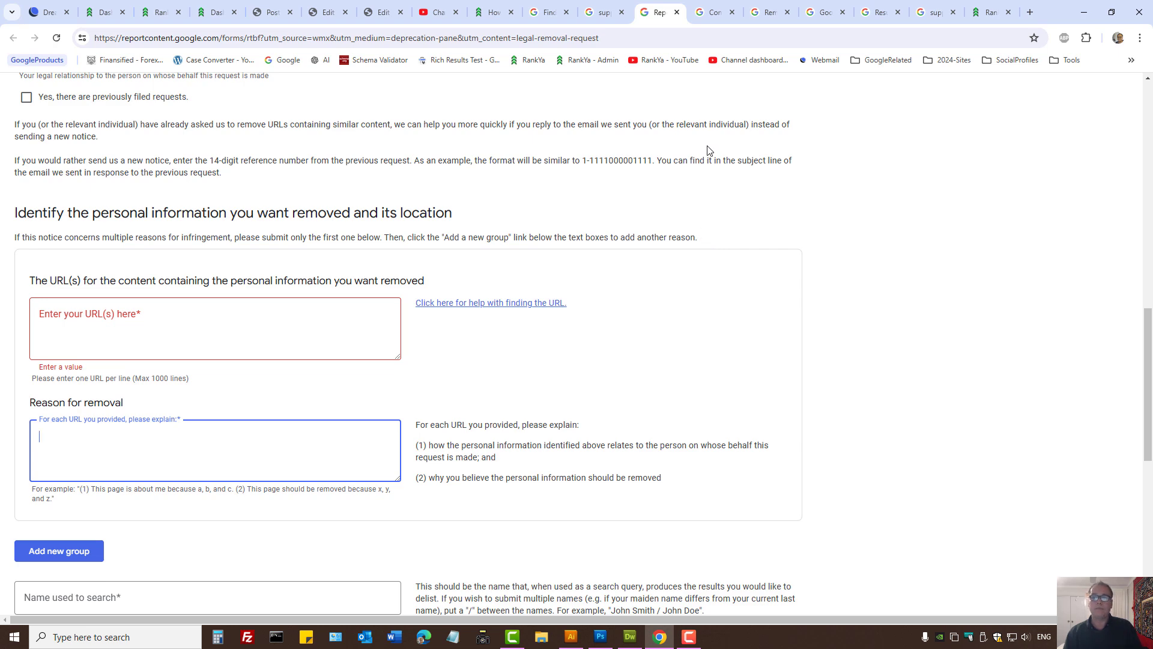
pyautogui.click(710, 7)
pyautogui.click(775, 6)
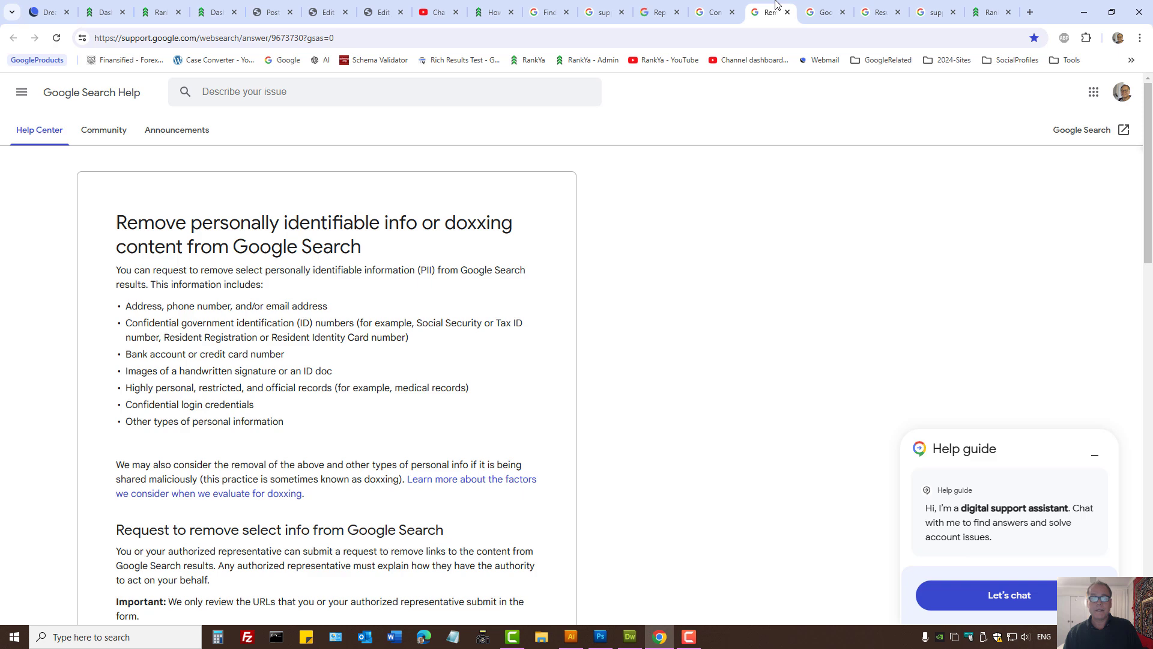
# Step: Trim the Google Search policies address back to /product-terms/ to load Explore by product
pyautogui.click(813, 7)
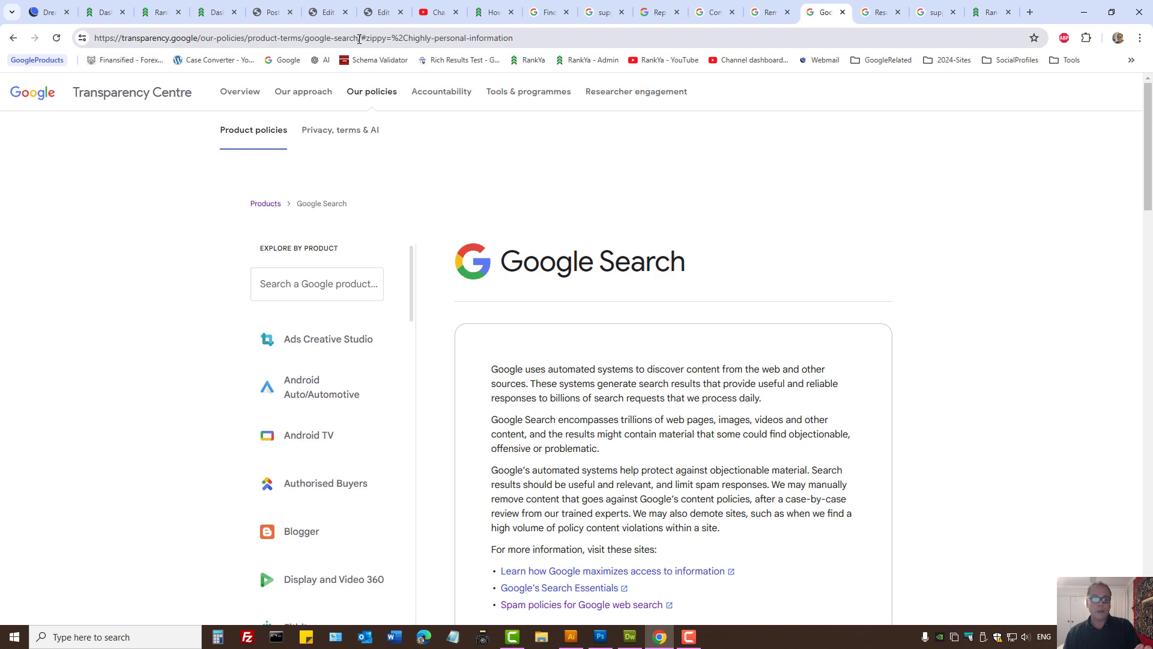
pyautogui.moveTo(305, 38); pyautogui.dragTo(808, 327)
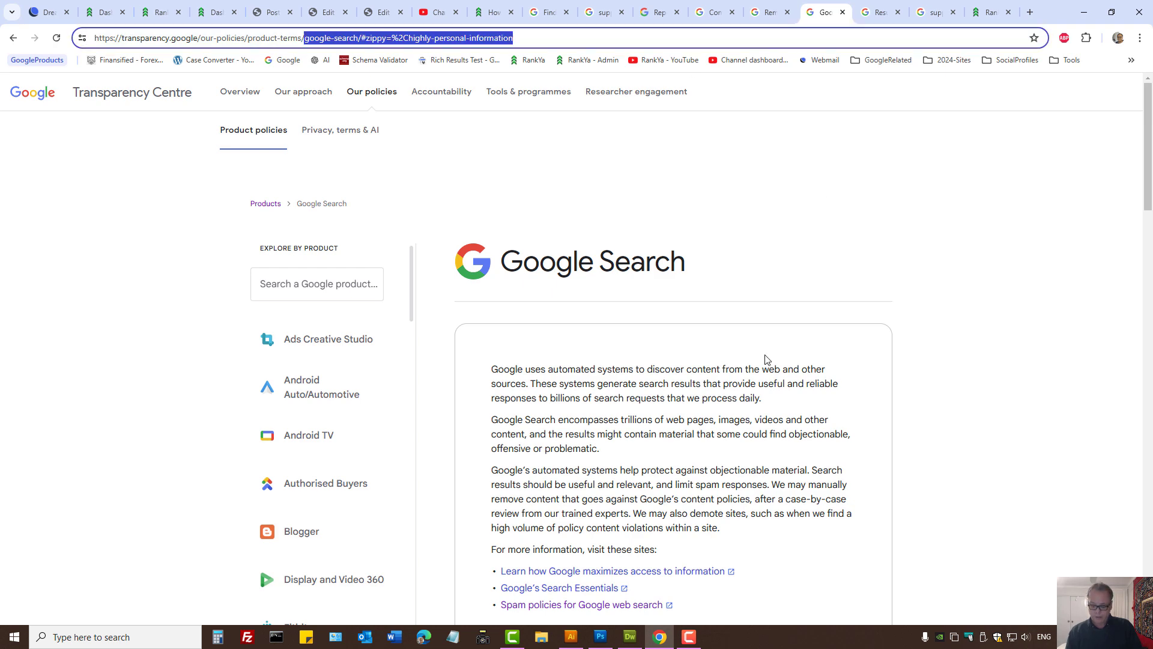
pyautogui.press('BackSpace')
pyautogui.press('Return')
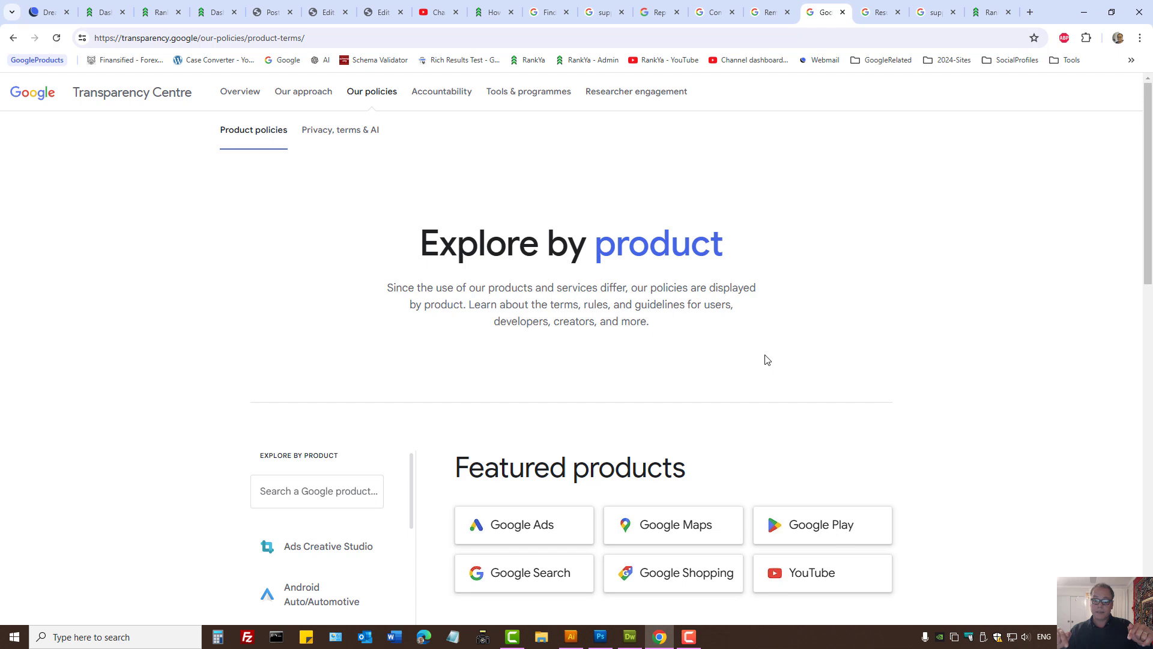
pyautogui.scroll(-7, 715, 385)
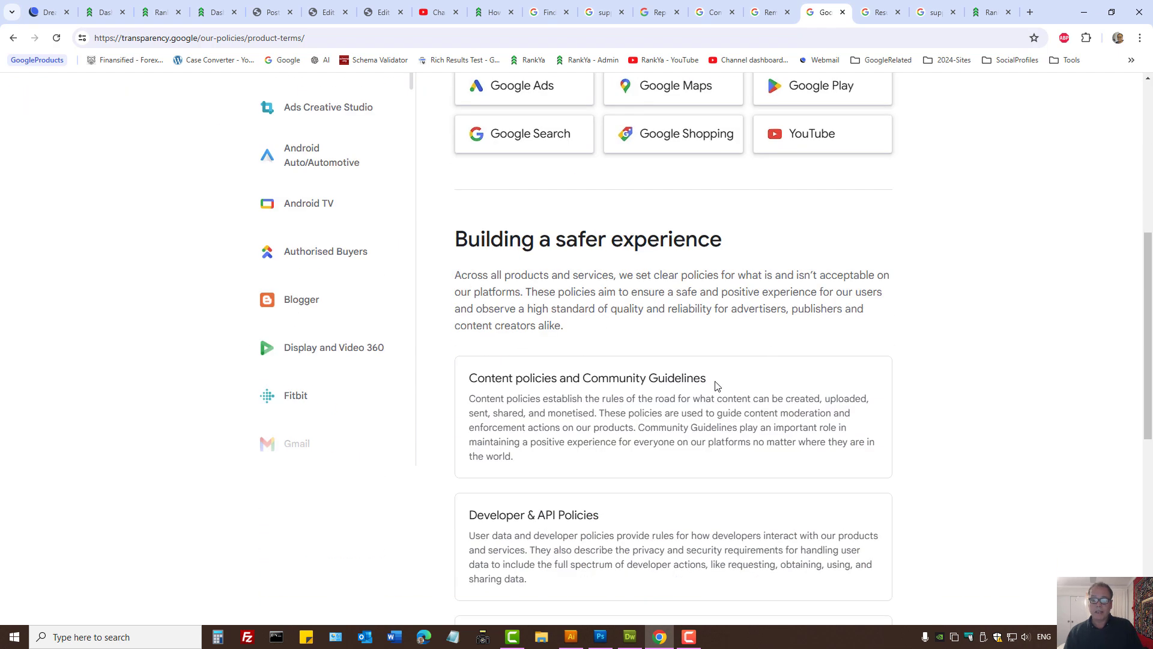
pyautogui.scroll(3, 715, 384)
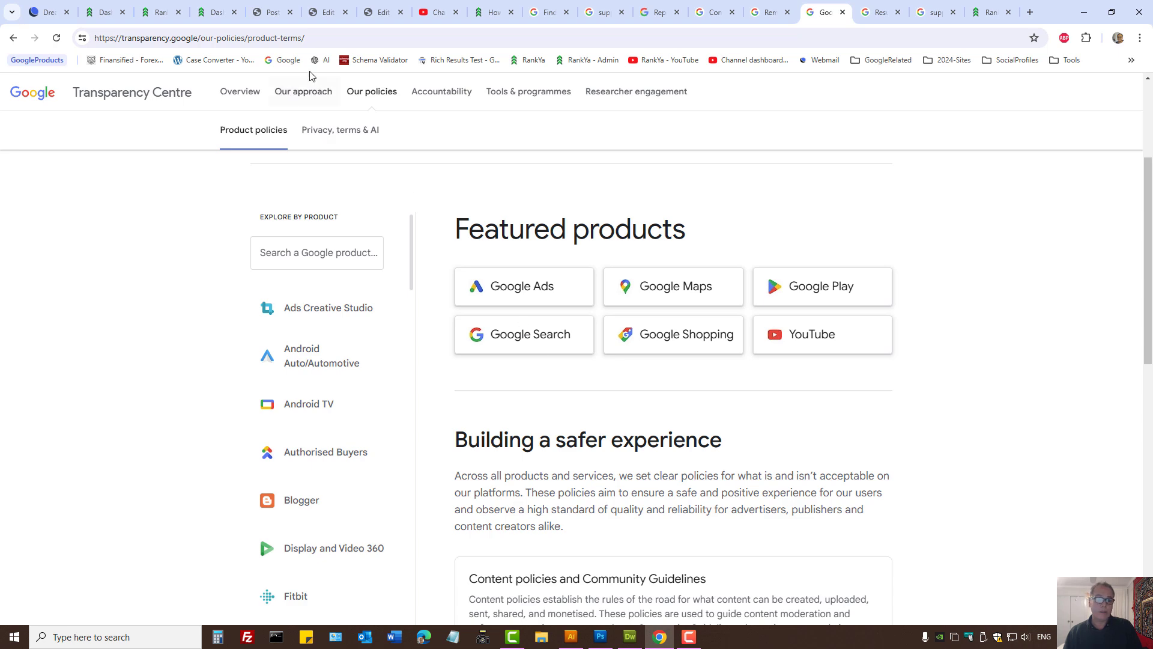
# Step: Back on the product policies page, open YouTube's policies in a background tab
pyautogui.click(1030, 12)
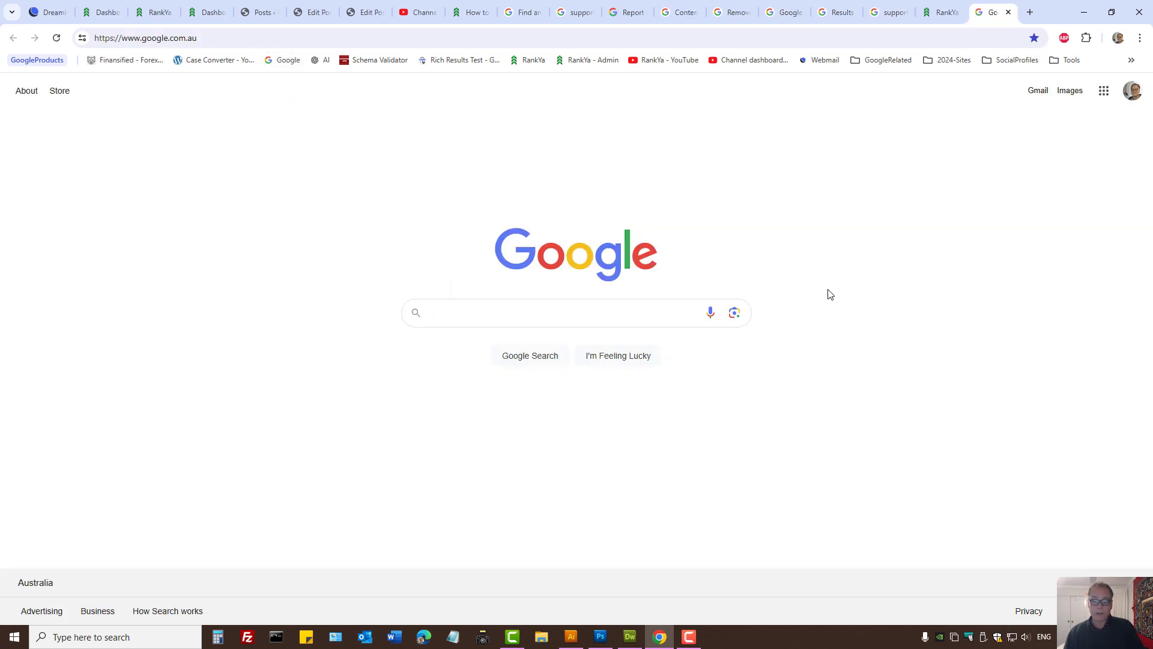
pyautogui.click(836, 12)
pyautogui.click(793, 6)
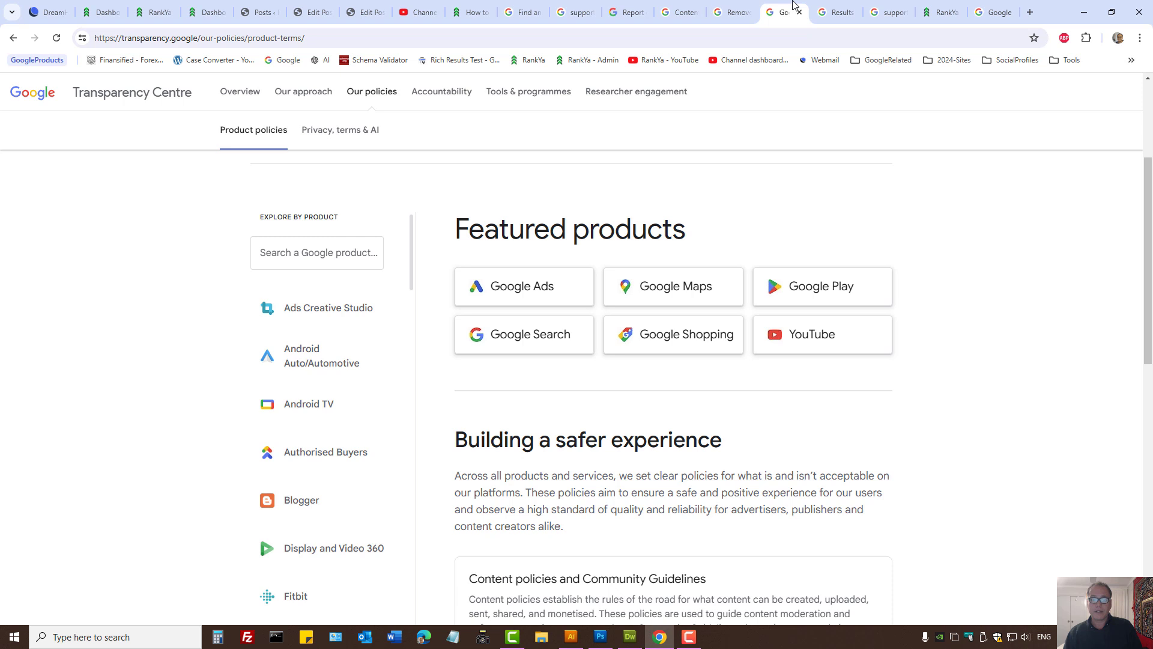
pyautogui.middleClick(782, 350)
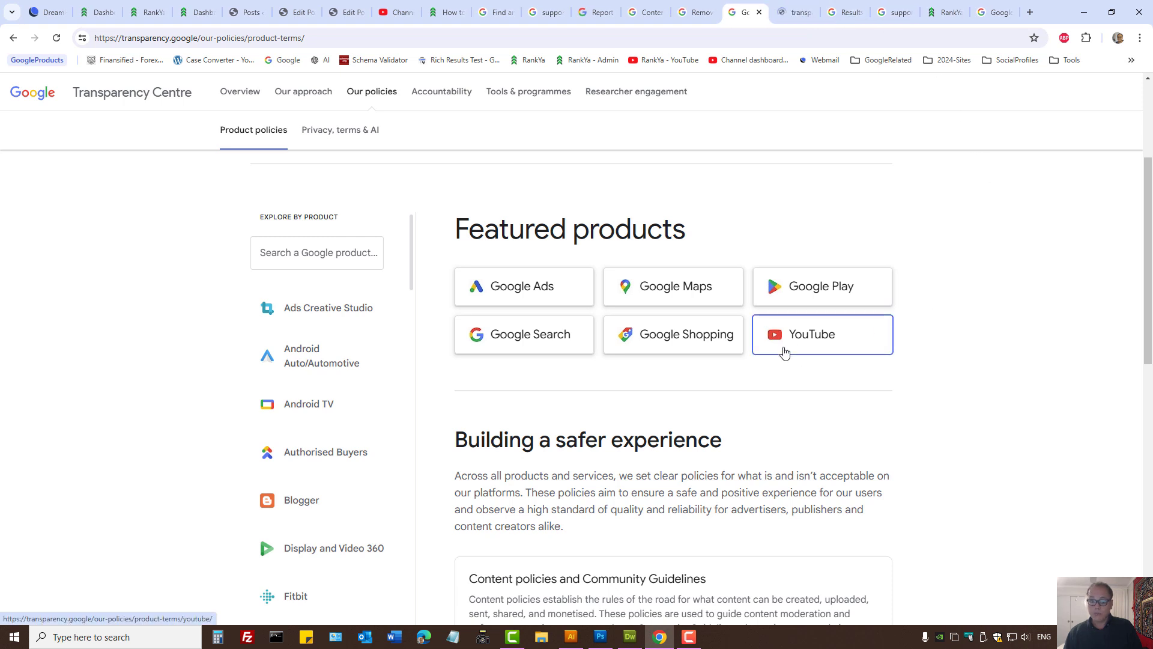
# Step: Scroll the Explore by product list and open the Google Drive policies page
pyautogui.scroll(-3, 311, 467)
pyautogui.scroll(-3, 315, 456)
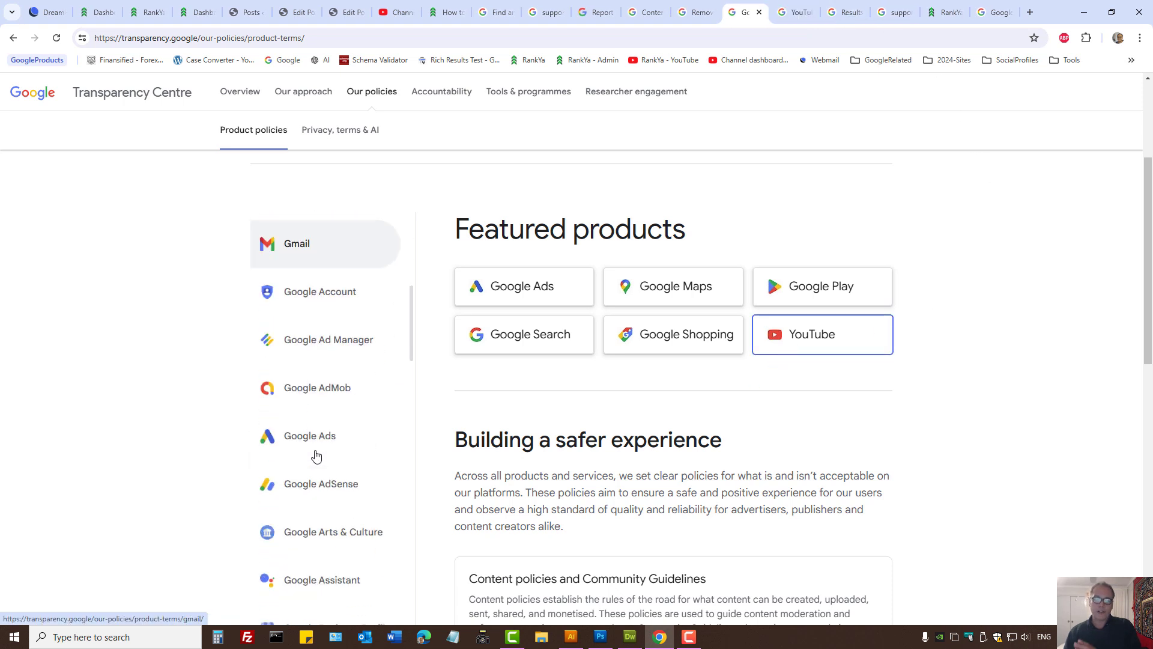
pyautogui.scroll(-3, 316, 456)
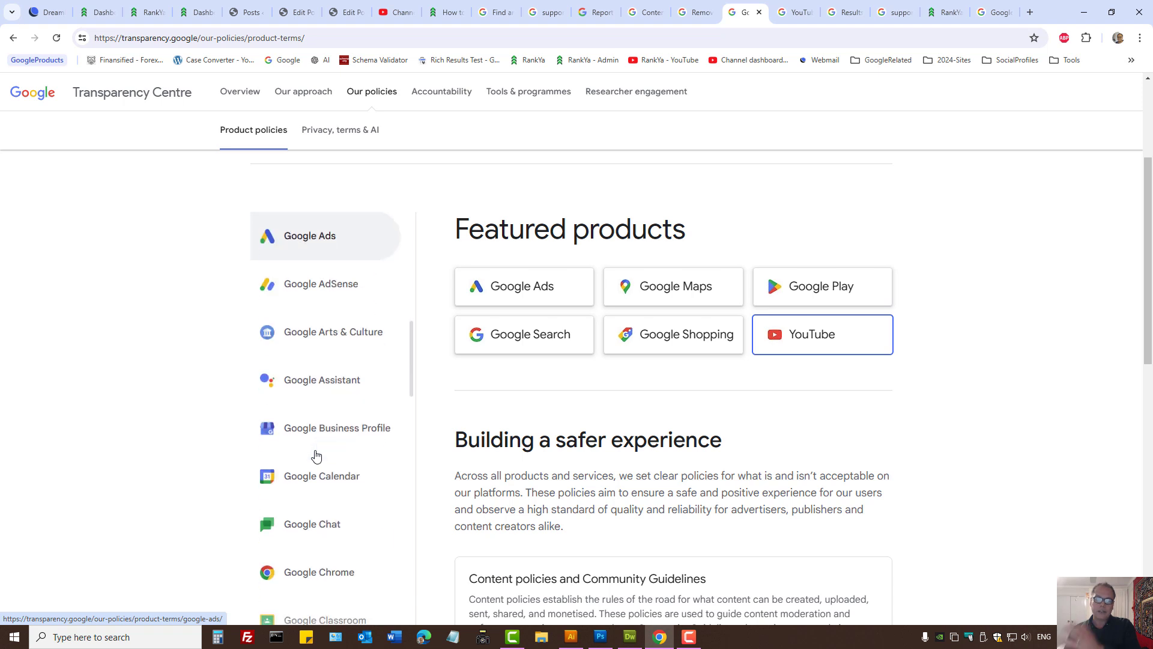
pyautogui.scroll(-3, 294, 529)
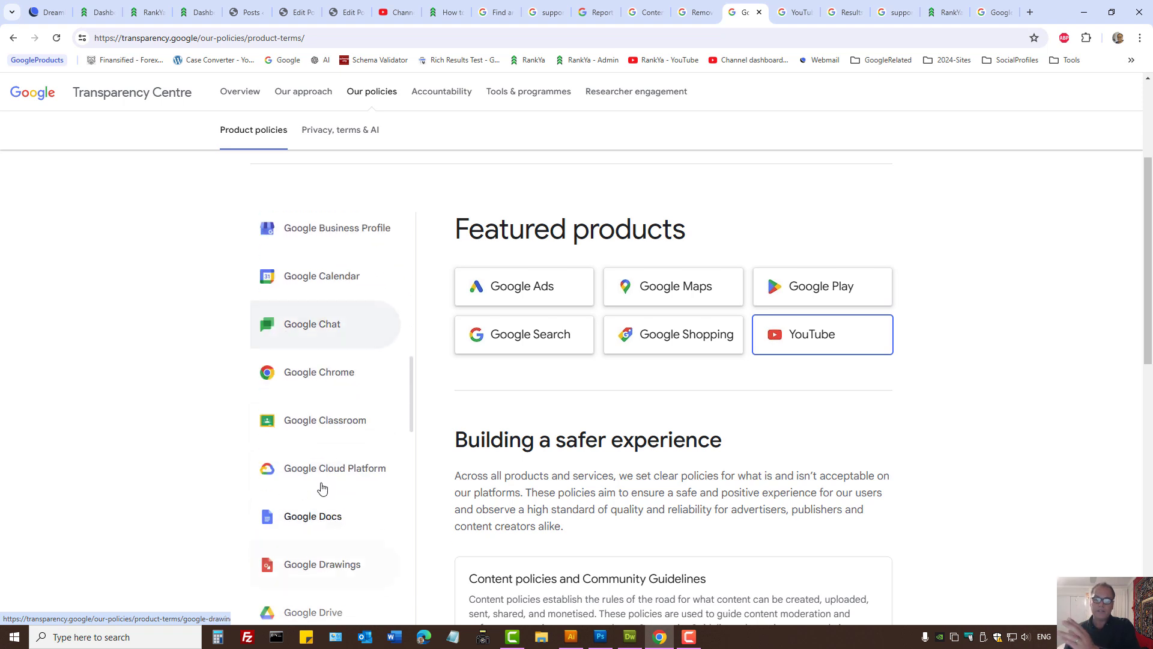
pyautogui.scroll(-3, 385, 474)
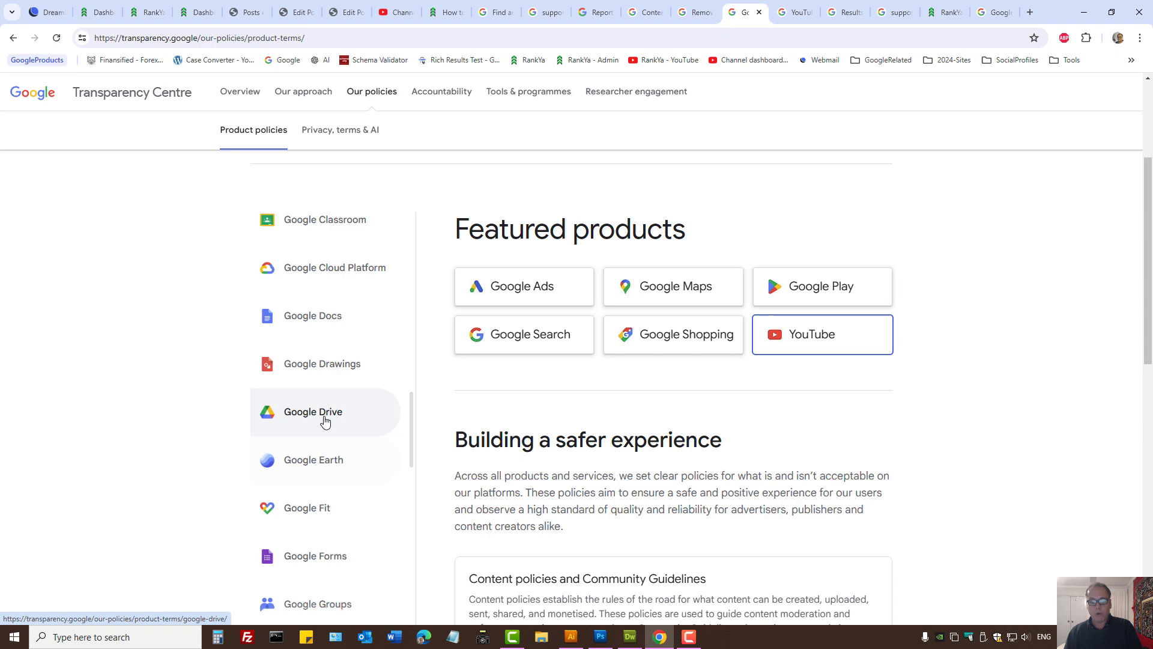
pyautogui.click(292, 419)
pyautogui.scroll(-10, 721, 396)
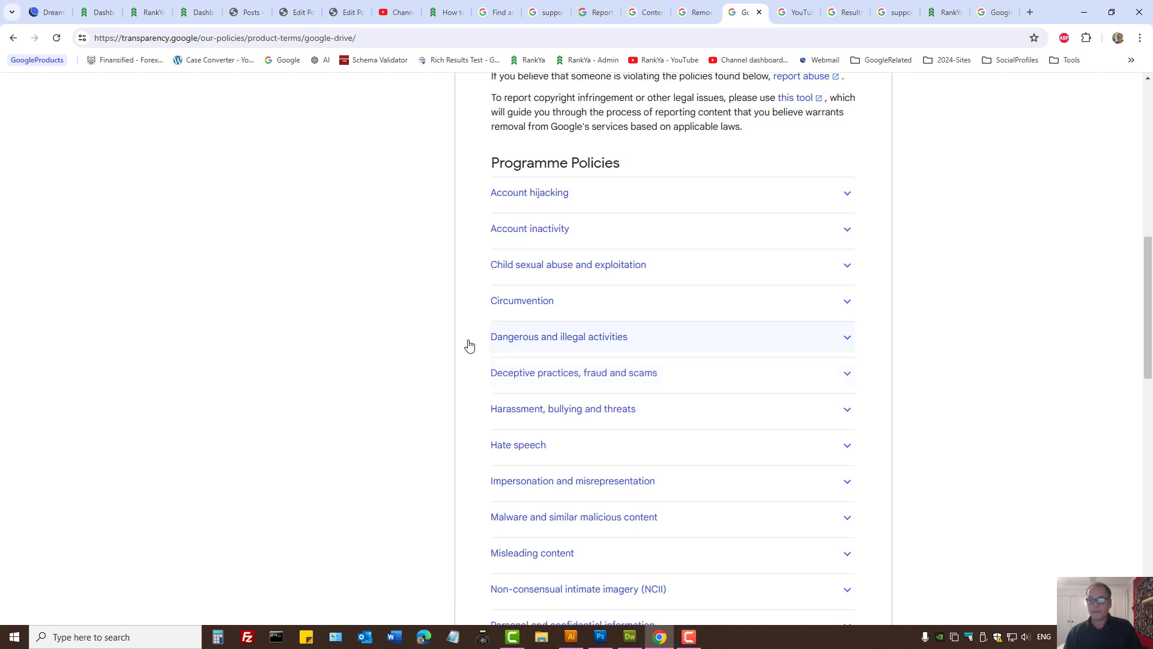
pyautogui.scroll(8, 920, 289)
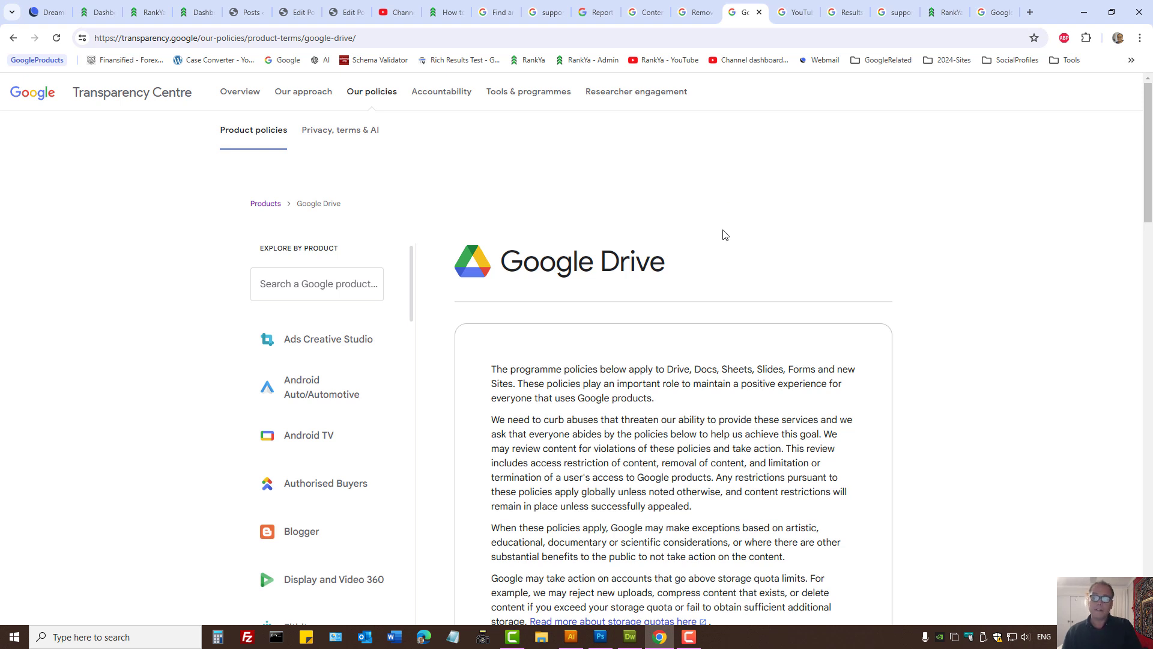
# Step: Check the legal removal request form, then view YouTube's product policies page
pyautogui.click(587, 7)
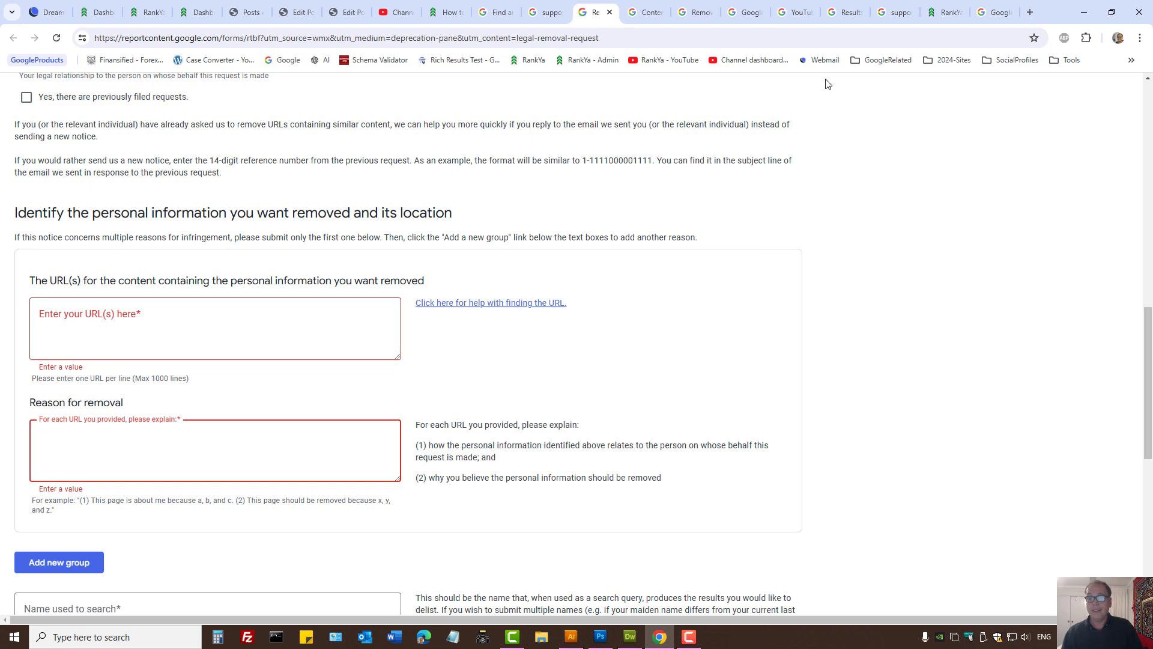
pyautogui.click(847, 12)
pyautogui.click(796, 12)
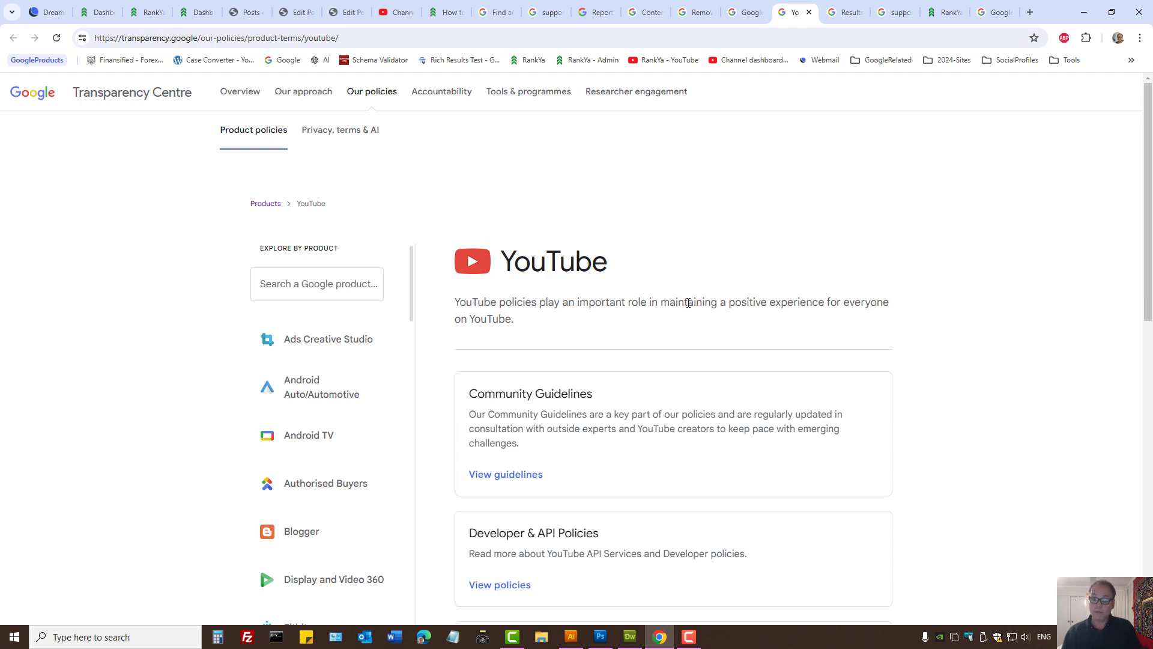
pyautogui.scroll(-4, 688, 303)
pyautogui.scroll(4, 688, 303)
# Step: On the removal form, choose 'Content shows a person under 18' and open Legal Help Center in the background
pyautogui.click(642, 11)
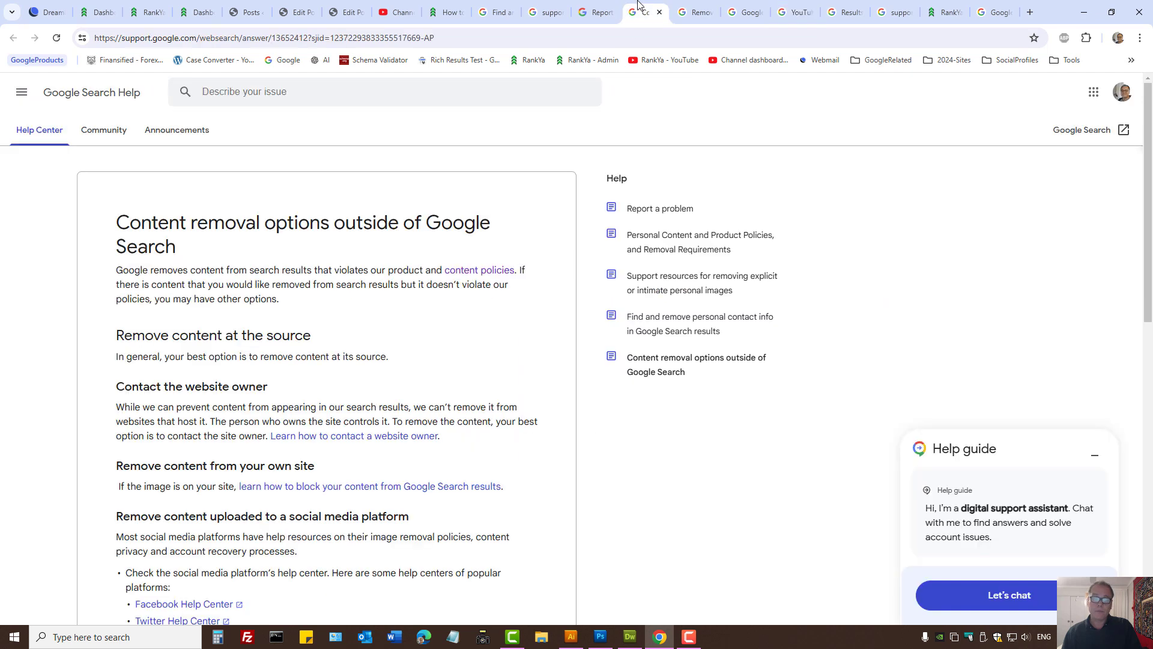
pyautogui.click(593, 8)
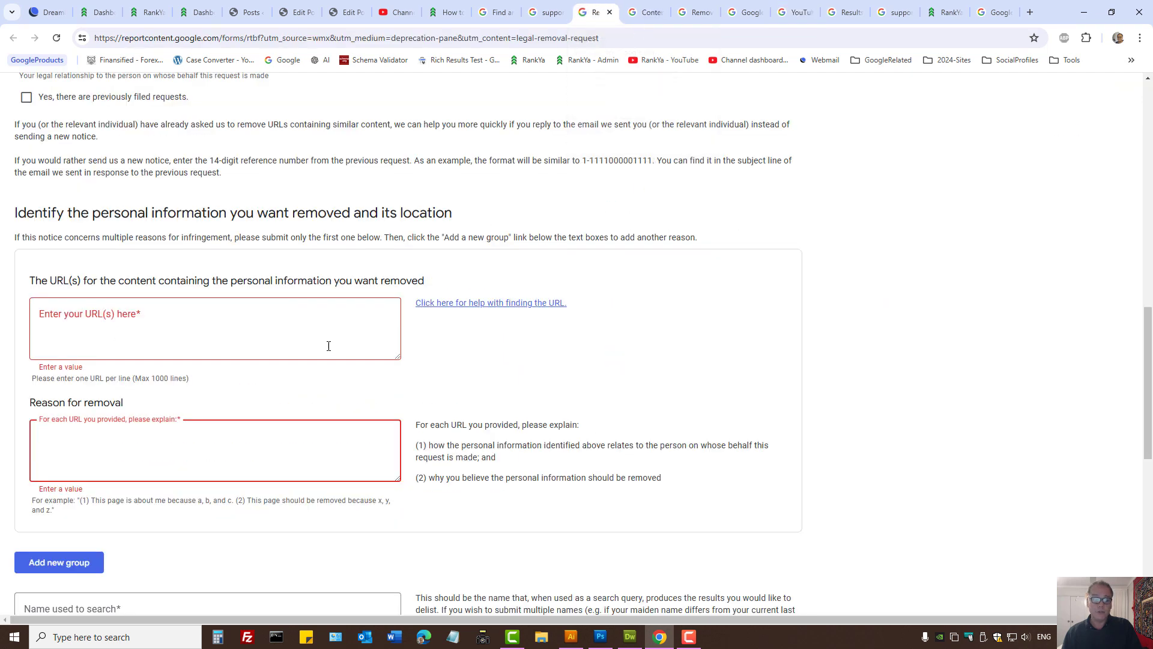
pyautogui.click(547, 6)
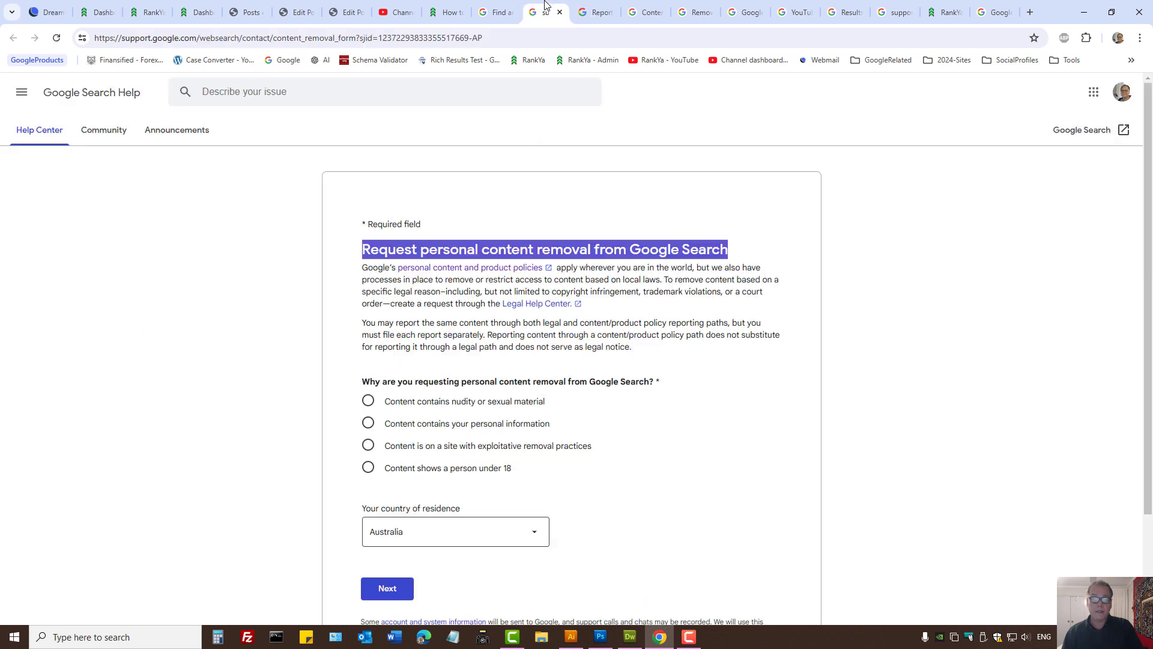
pyautogui.click(597, 244)
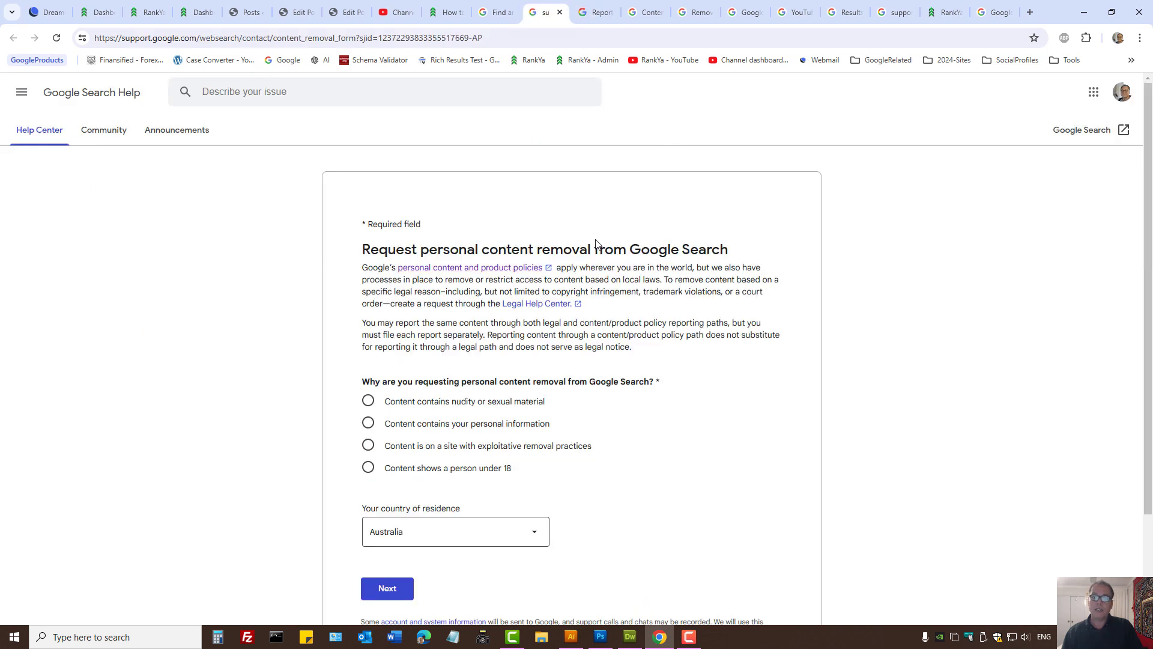
pyautogui.moveTo(591, 249); pyautogui.dragTo(742, 255)
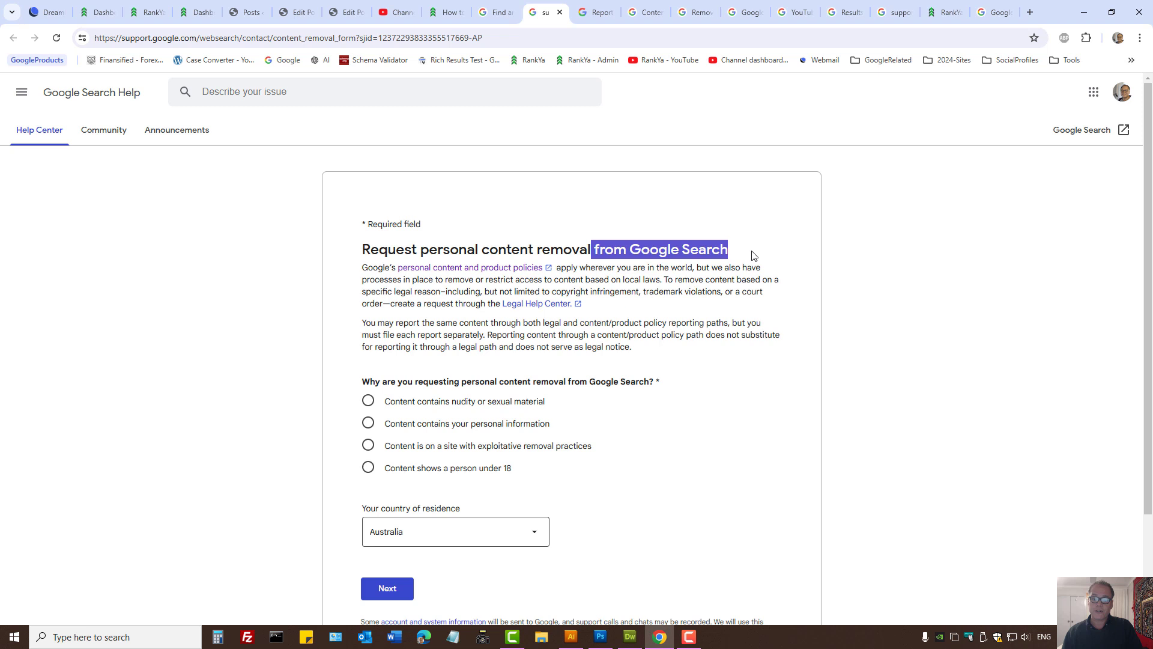
pyautogui.click(850, 304)
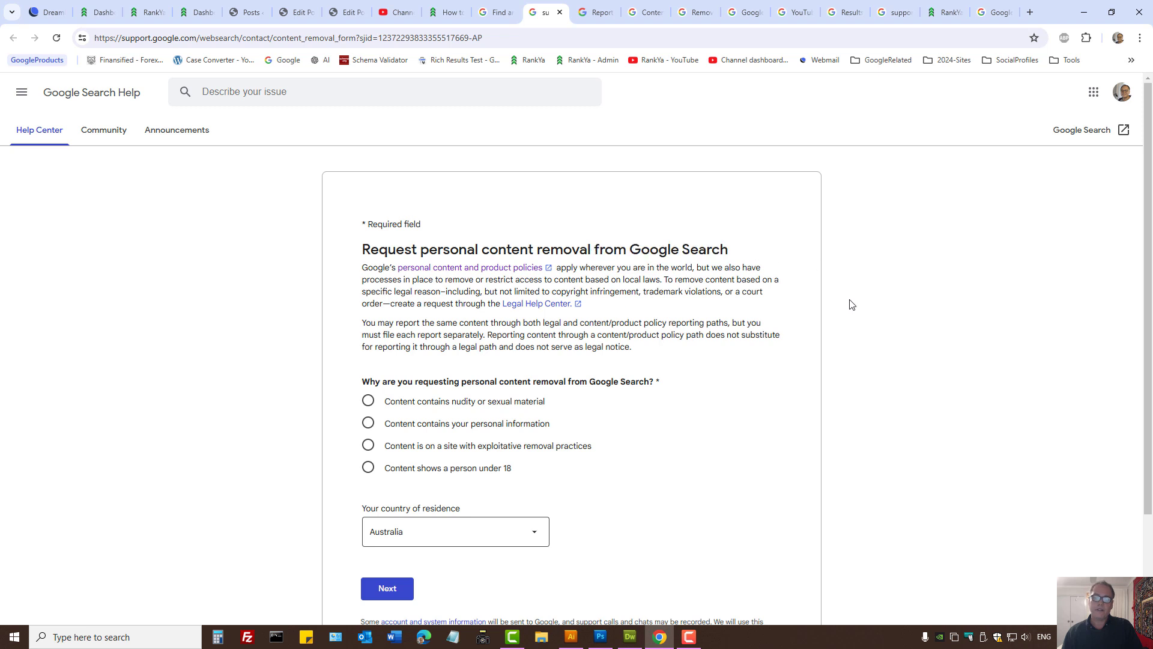
pyautogui.click(369, 469)
pyautogui.middleClick(536, 304)
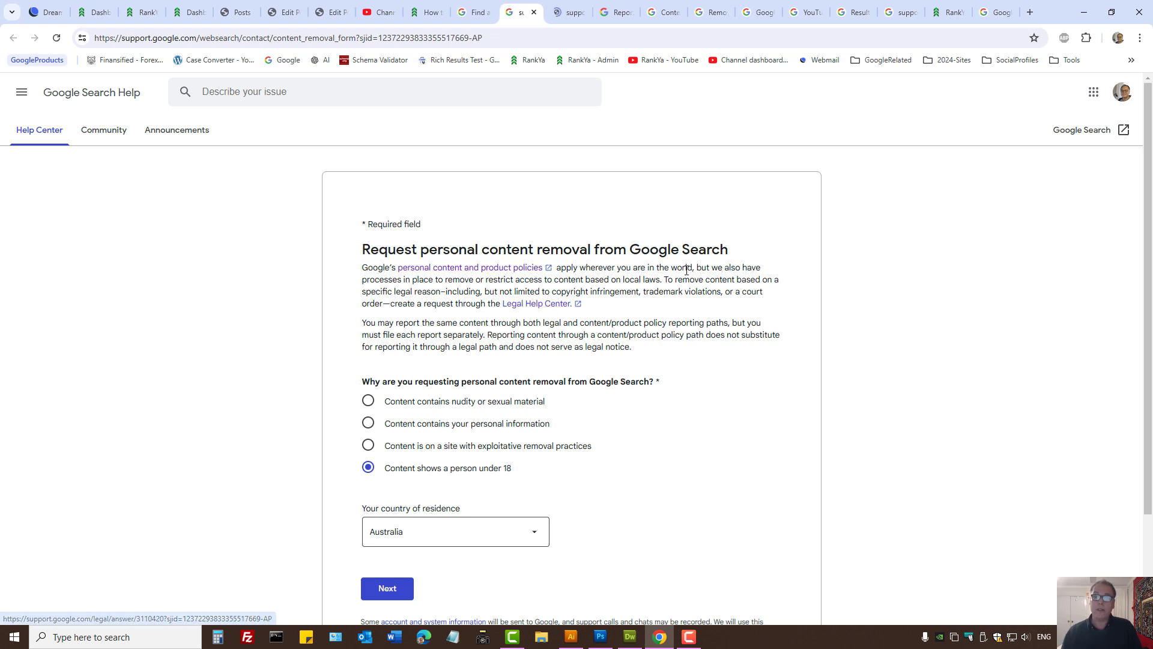
# Step: Switch to the Report Content for Legal Reasons page and highlight its heading
pyautogui.click(568, 12)
pyautogui.tripleClick(209, 235)
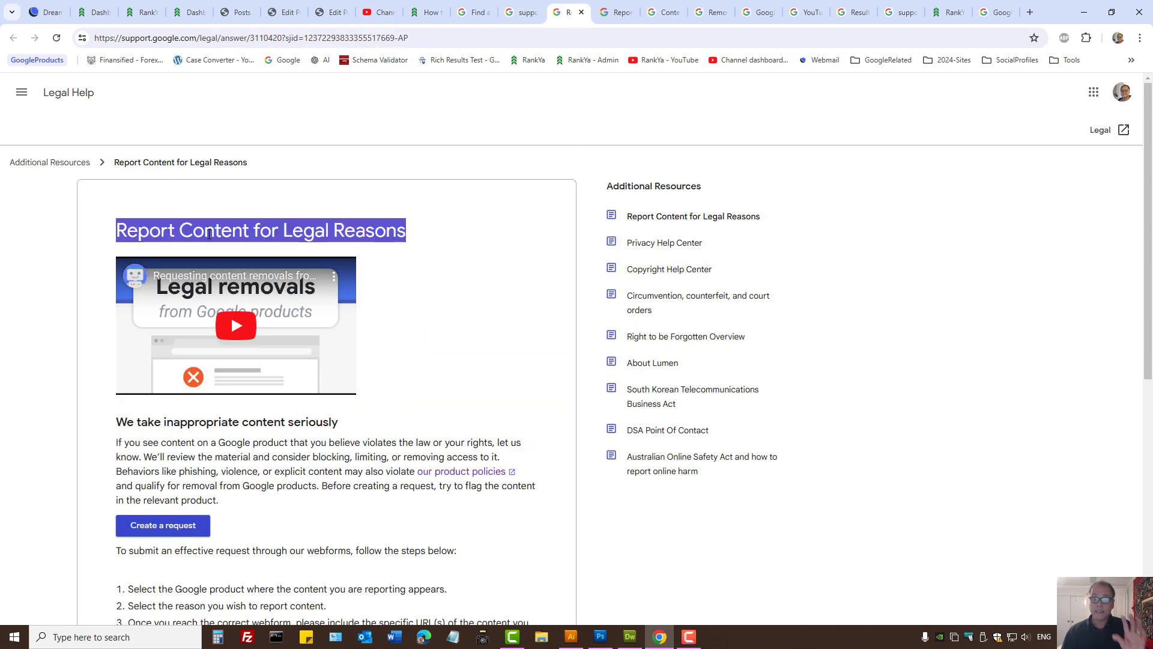
pyautogui.click(318, 227)
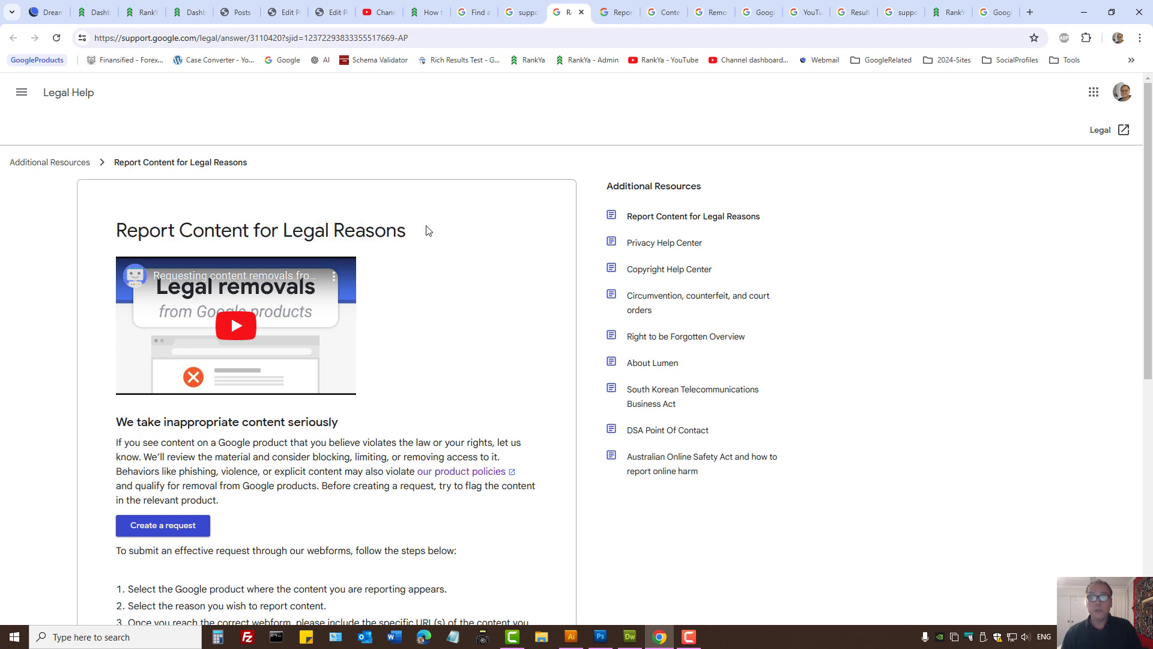